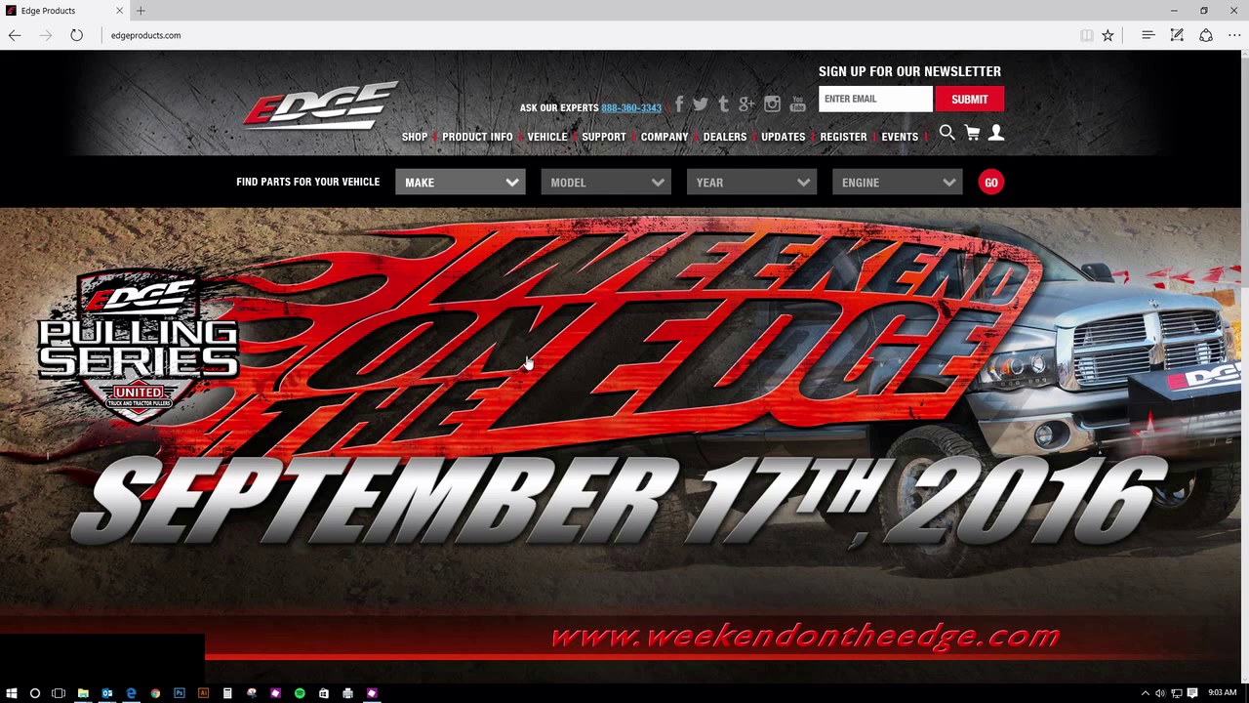
- Open the Insight Pro (Custom Tuning Enabled) product page and scroll to its Ignition Updater section
click(444, 142)
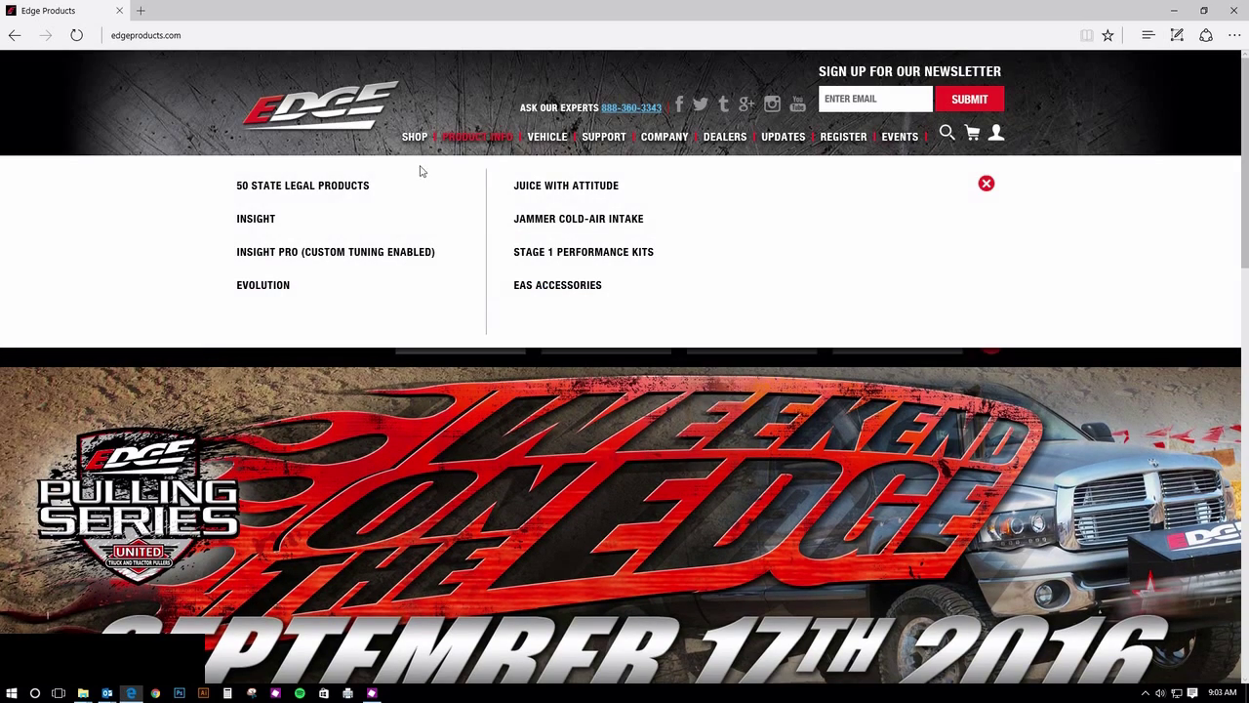
click(369, 252)
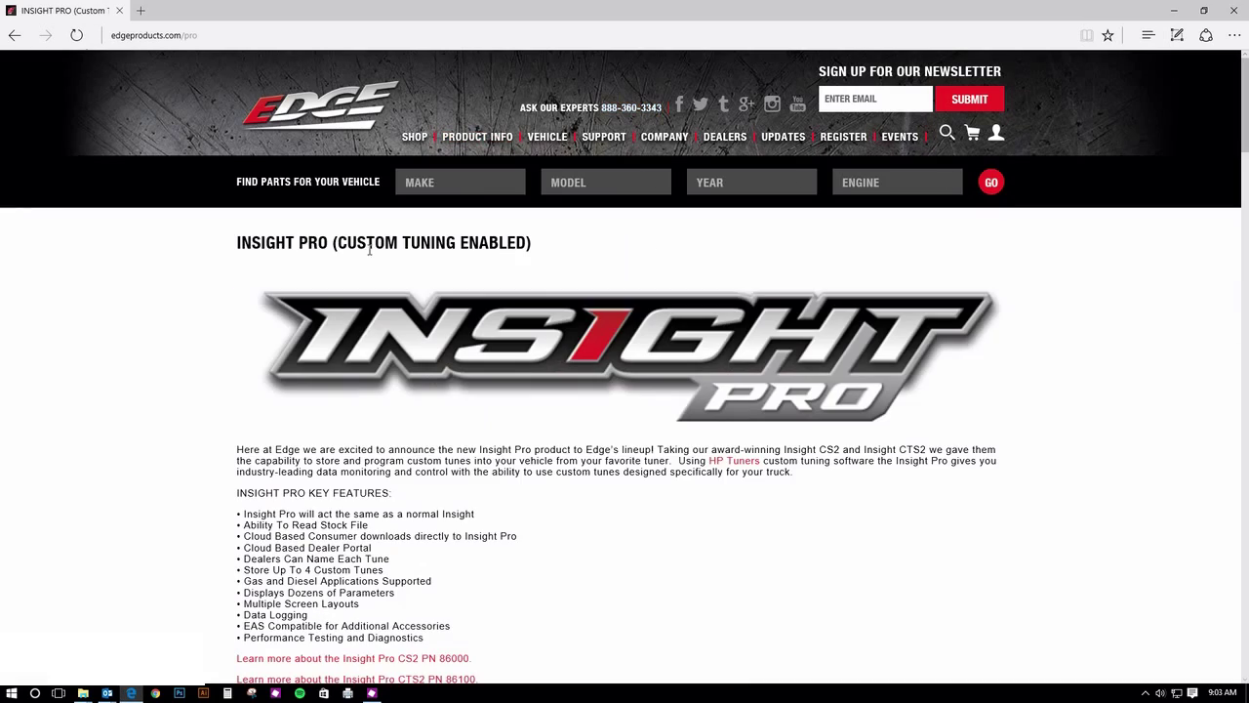
scroll(369, 252, down, 2)
scroll(371, 254, down, 3)
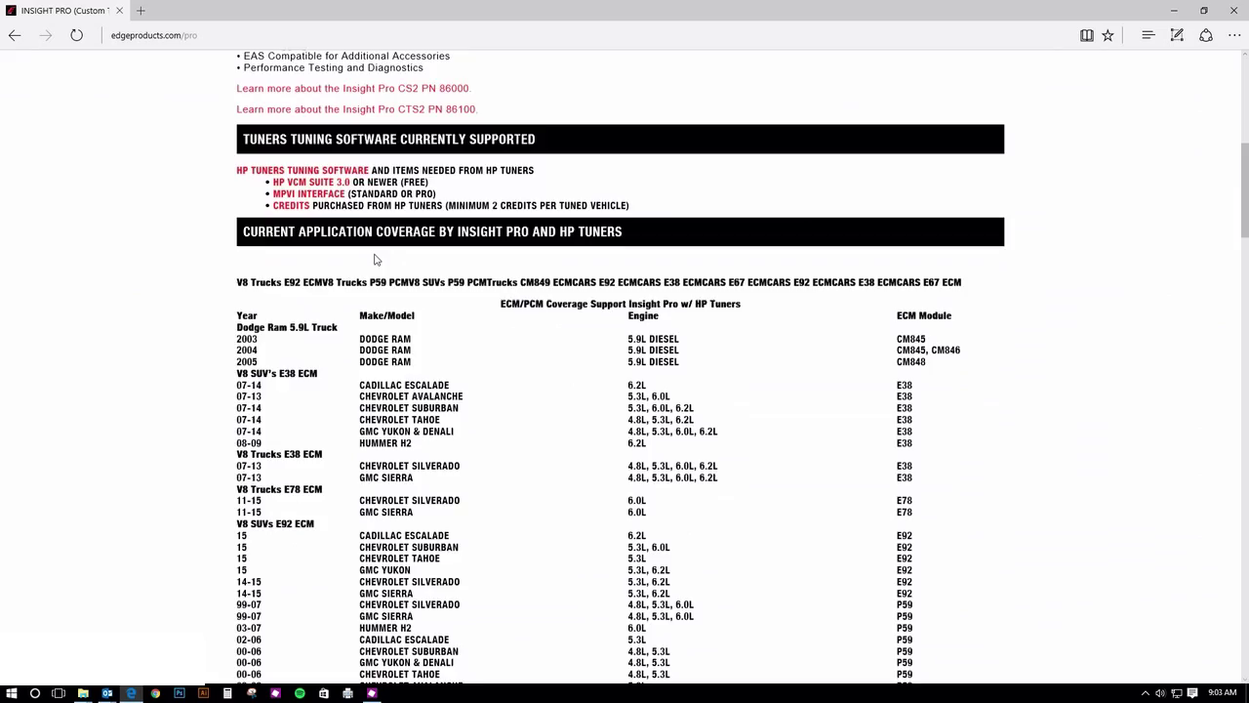
scroll(373, 256, down, 5)
scroll(375, 258, down, 3)
scroll(376, 259, down, 4)
scroll(377, 259, down, 4)
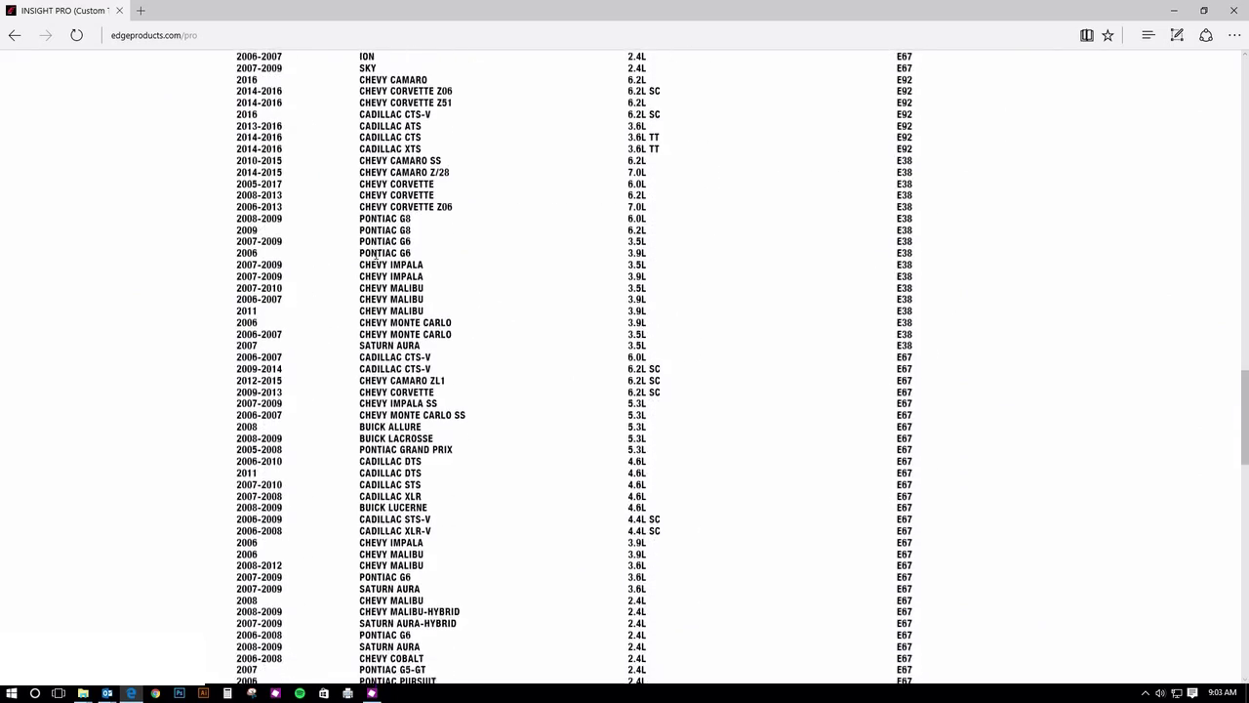
scroll(378, 259, down, 4)
scroll(379, 259, down, 4)
scroll(378, 259, down, 2)
scroll(380, 257, down, 2)
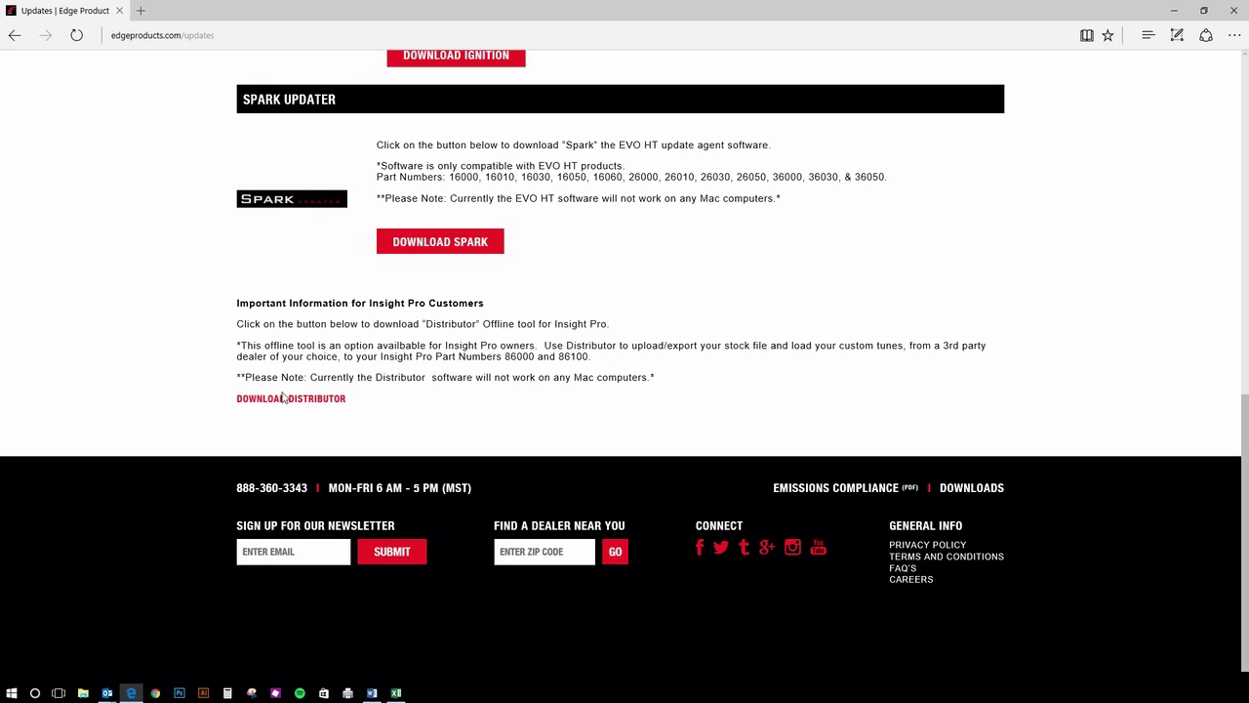
- Download the Distributor offline tool installer, run it, and close the completed setup
click(264, 400)
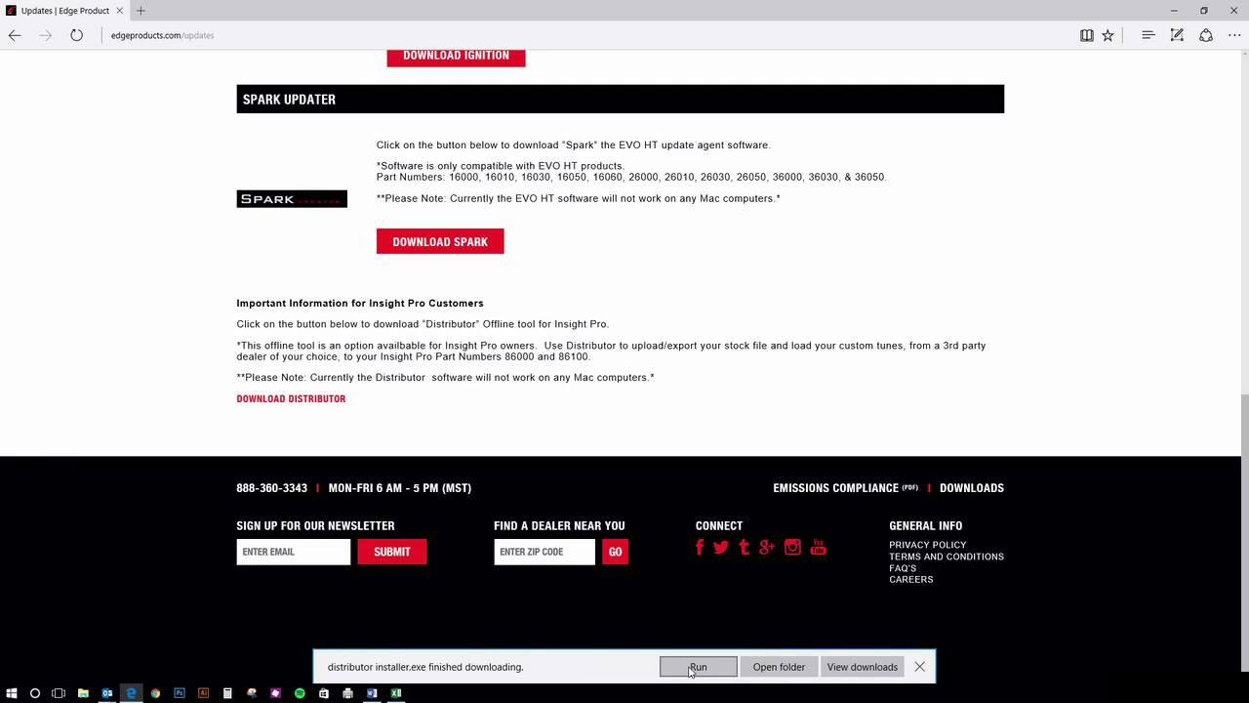
click(695, 667)
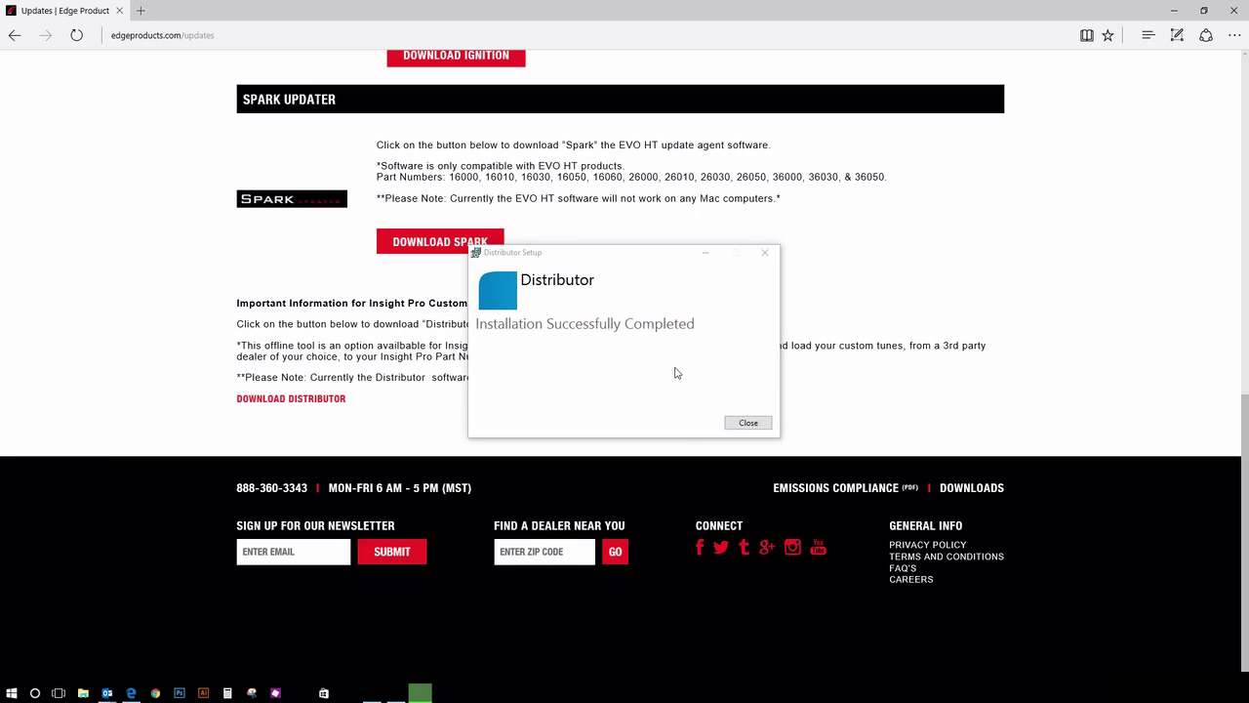
click(748, 423)
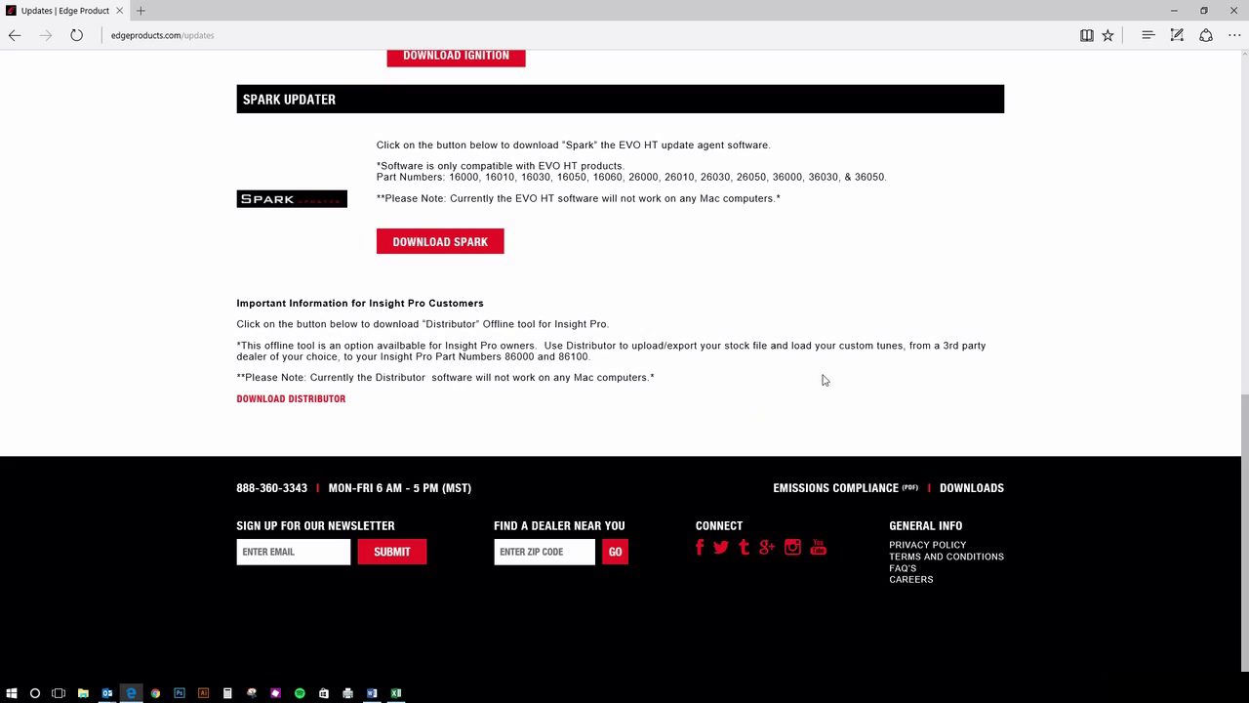
- Minimise Edge and select the Distributor shortcut on the desktop
click(1174, 10)
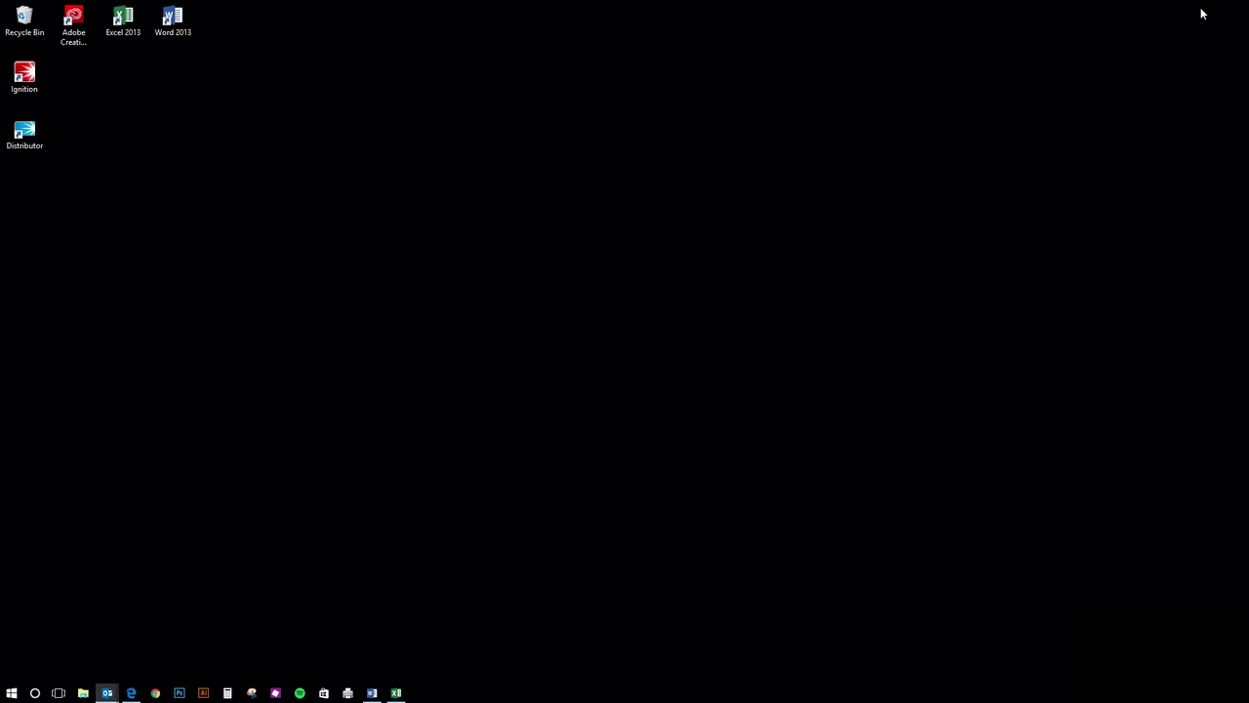
click(26, 137)
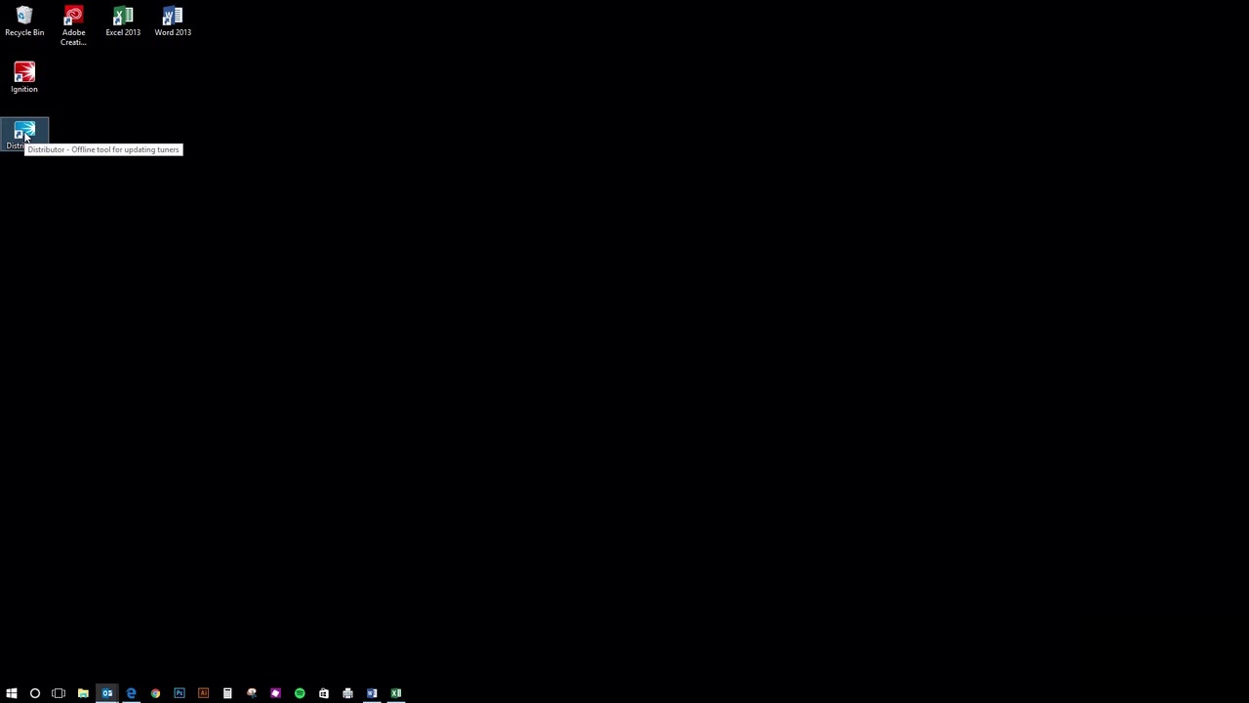
- Launch Distributor and save the vehicle's stock file under the name 'stock'
double_click(25, 135)
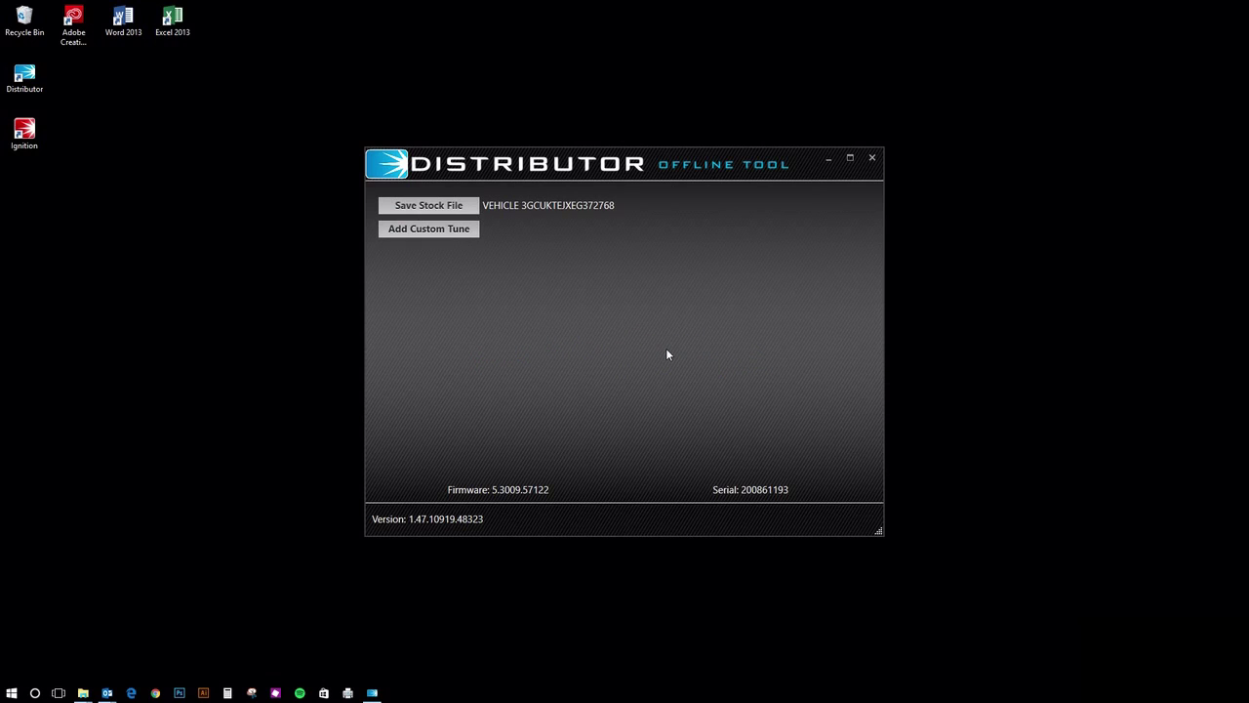
click(448, 207)
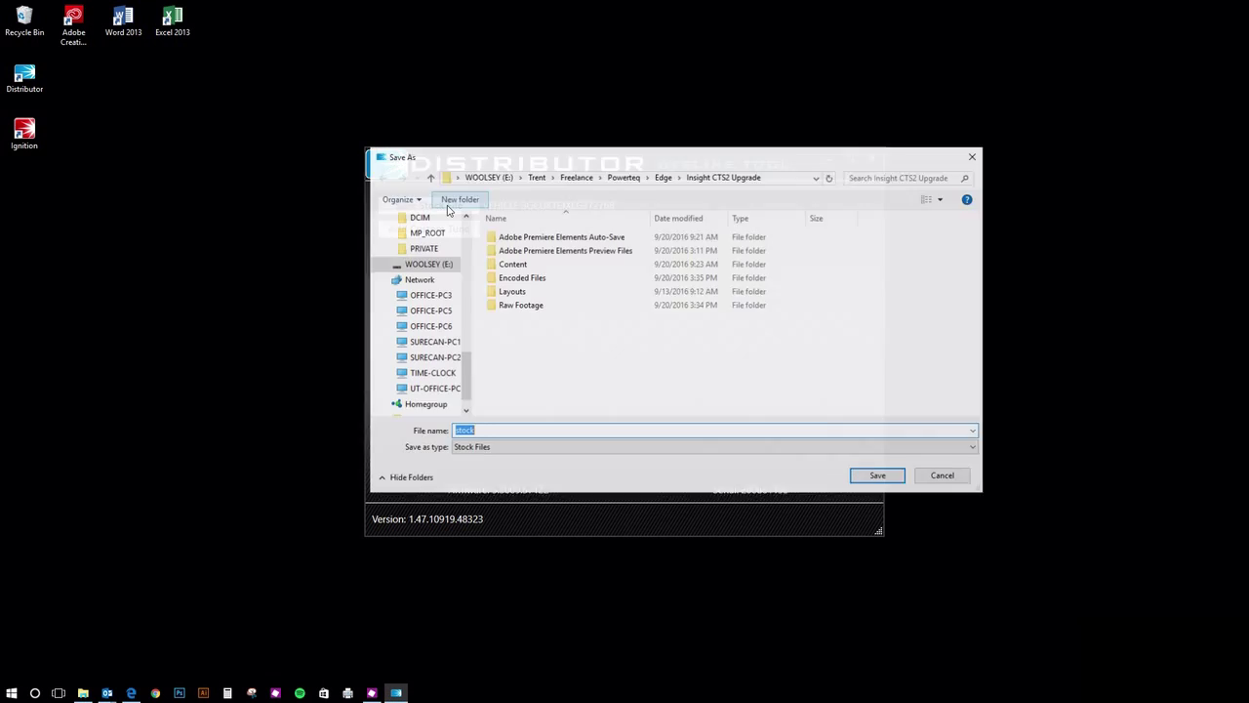
click(883, 475)
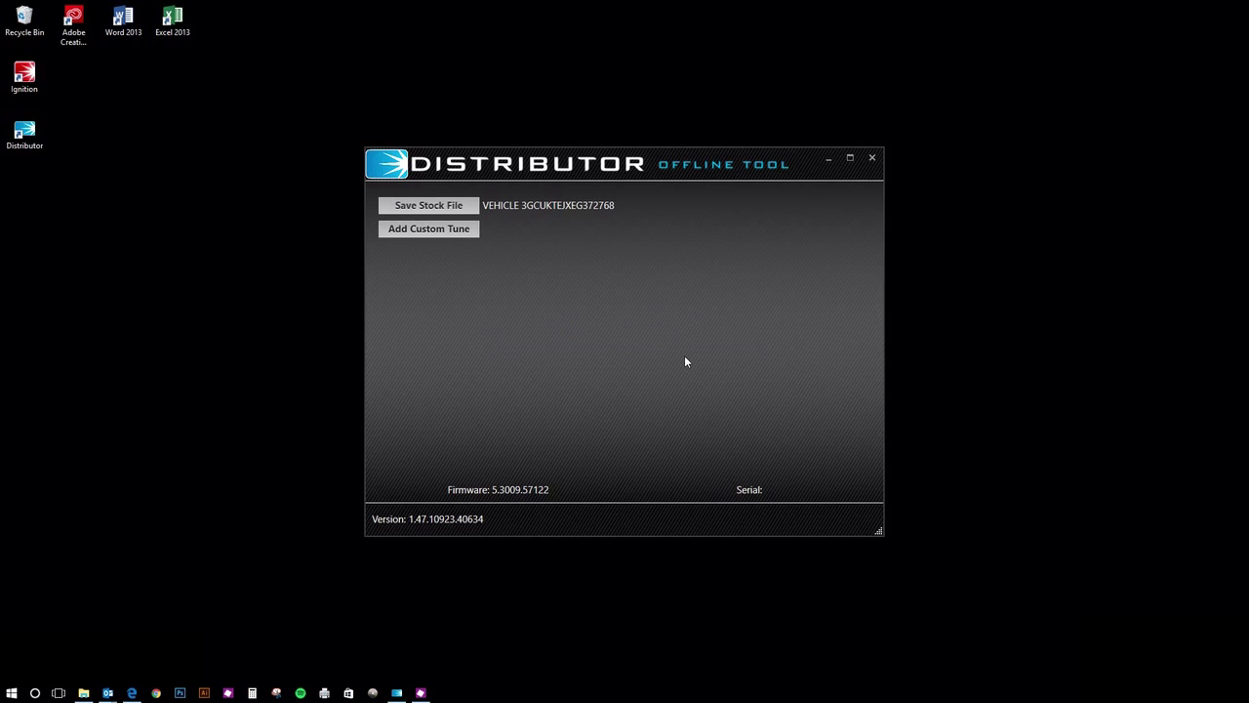
- Add CustomTune1.epq and CustomTune2.epq as custom tunes
click(440, 234)
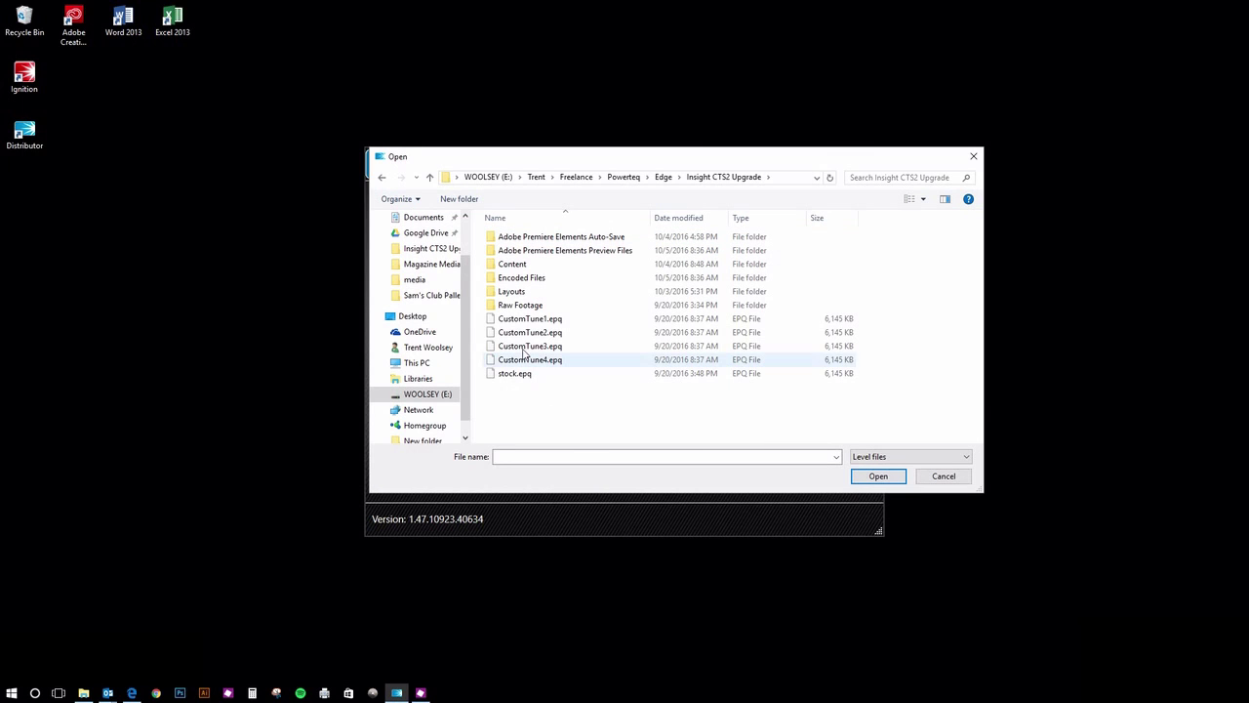
click(528, 320)
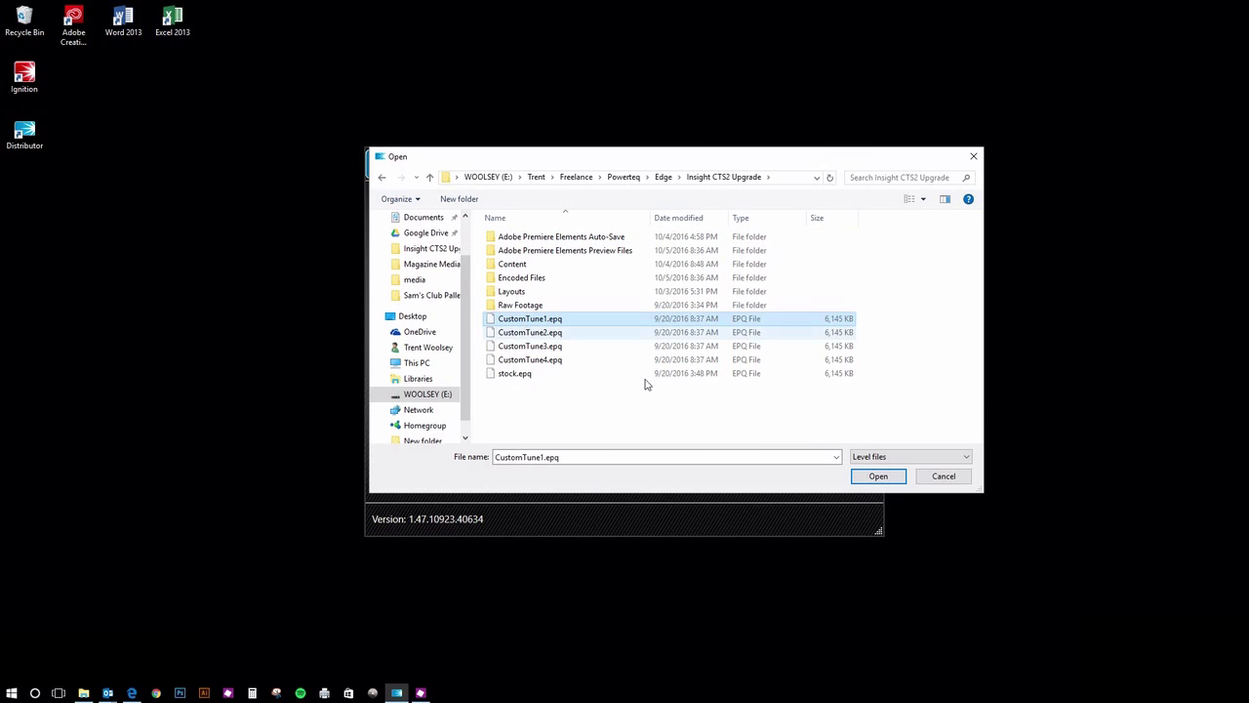
click(872, 476)
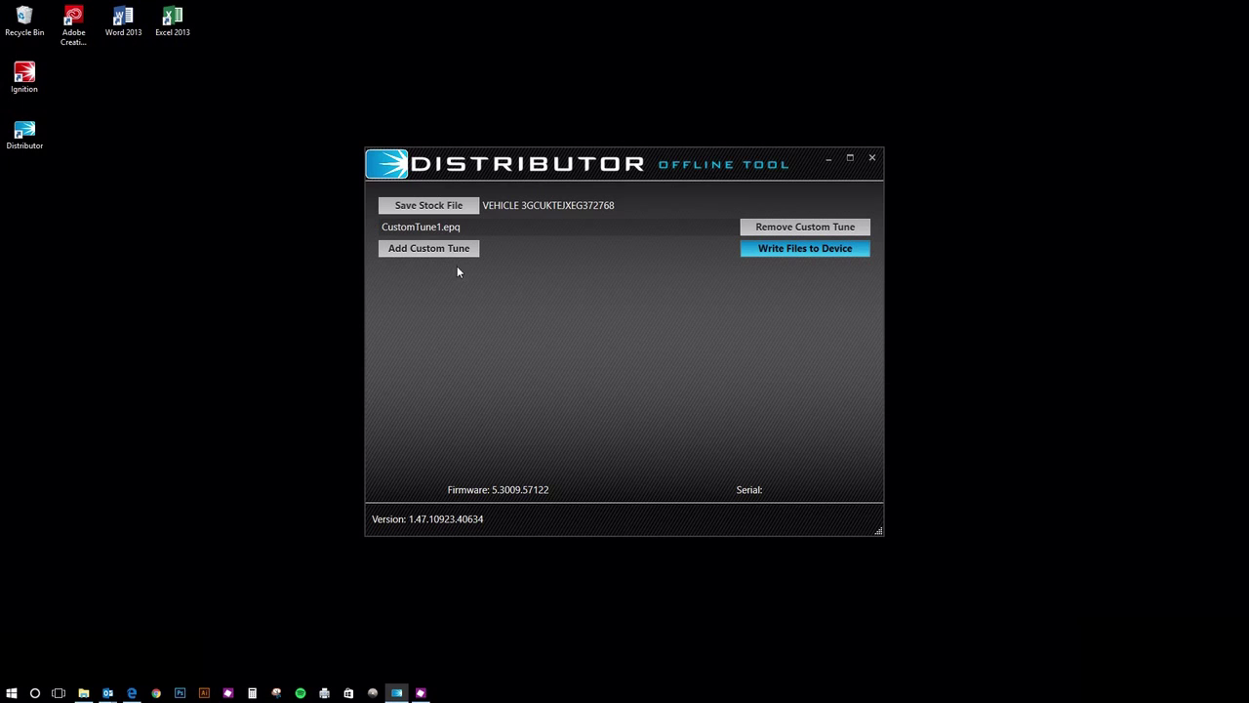
click(435, 249)
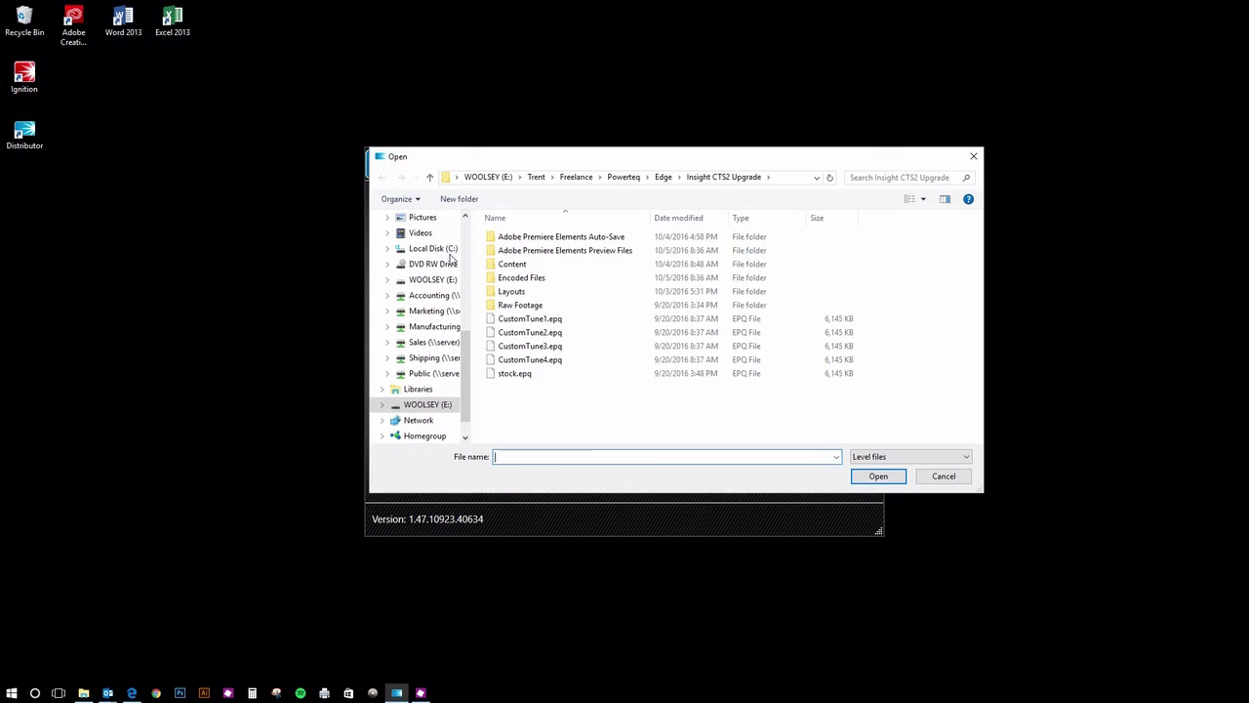
click(543, 337)
click(876, 476)
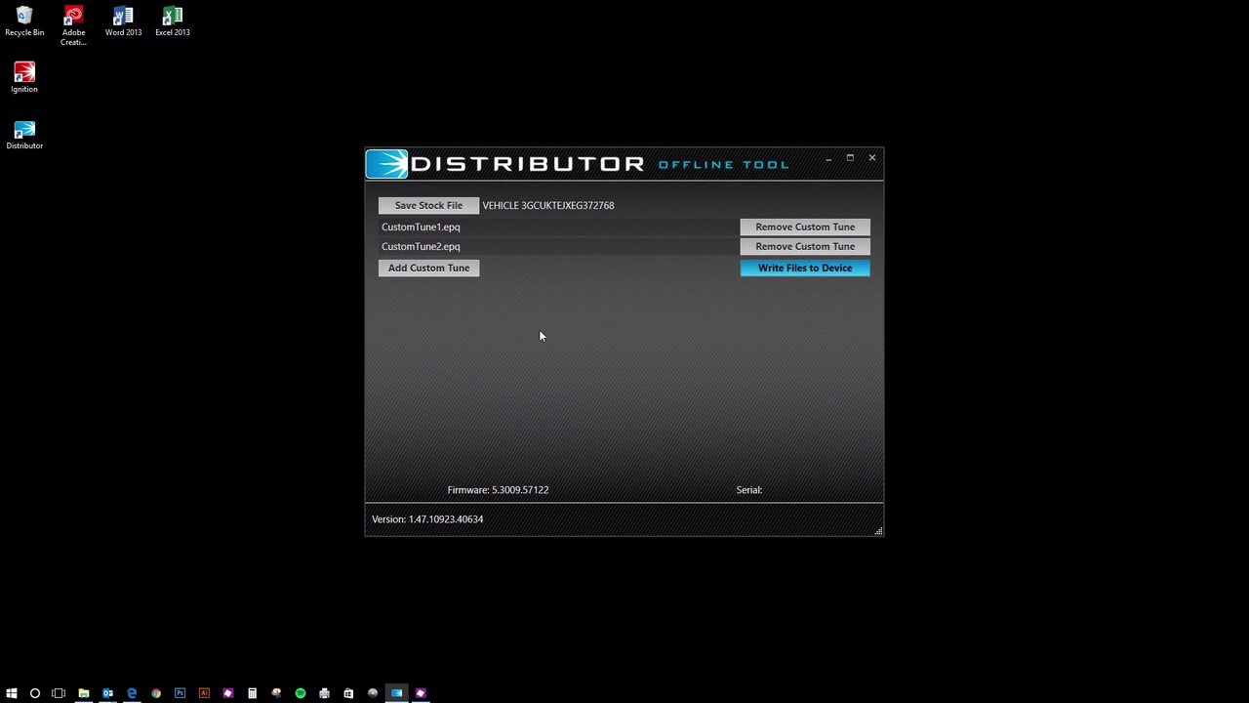
- Add CustomTune3.epq and CustomTune4.epq as custom tunes
click(447, 270)
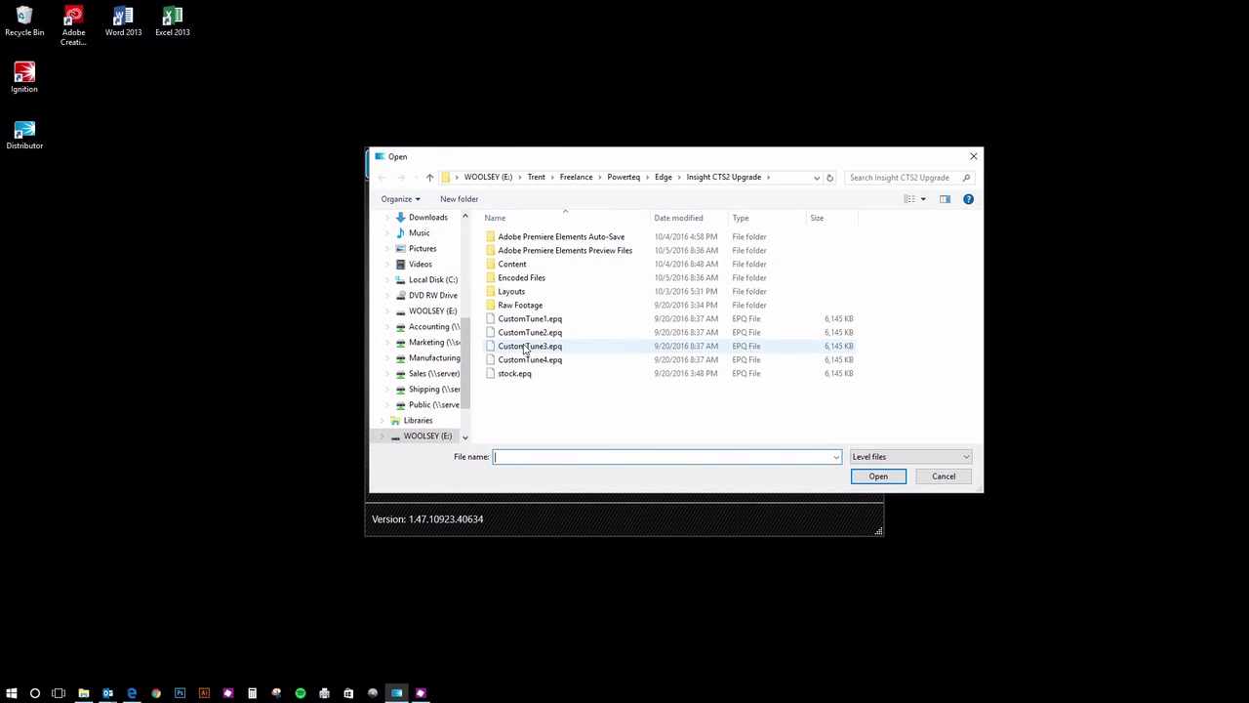
click(527, 346)
click(875, 477)
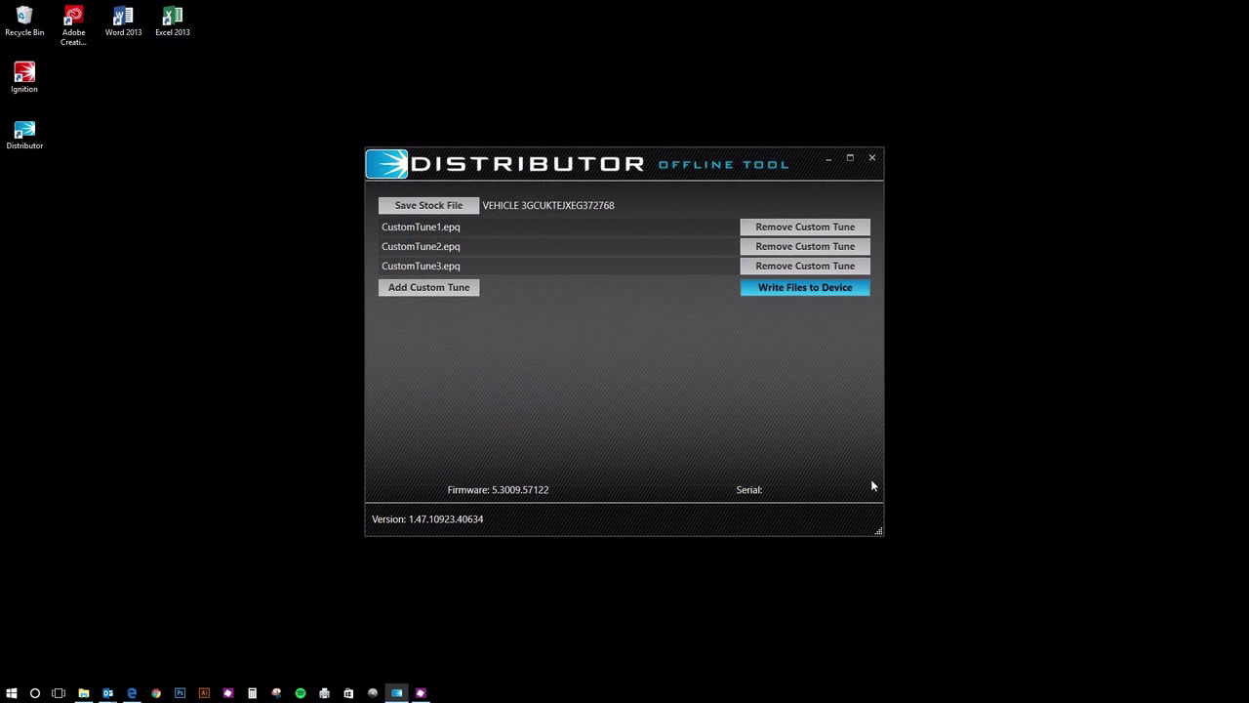
click(459, 288)
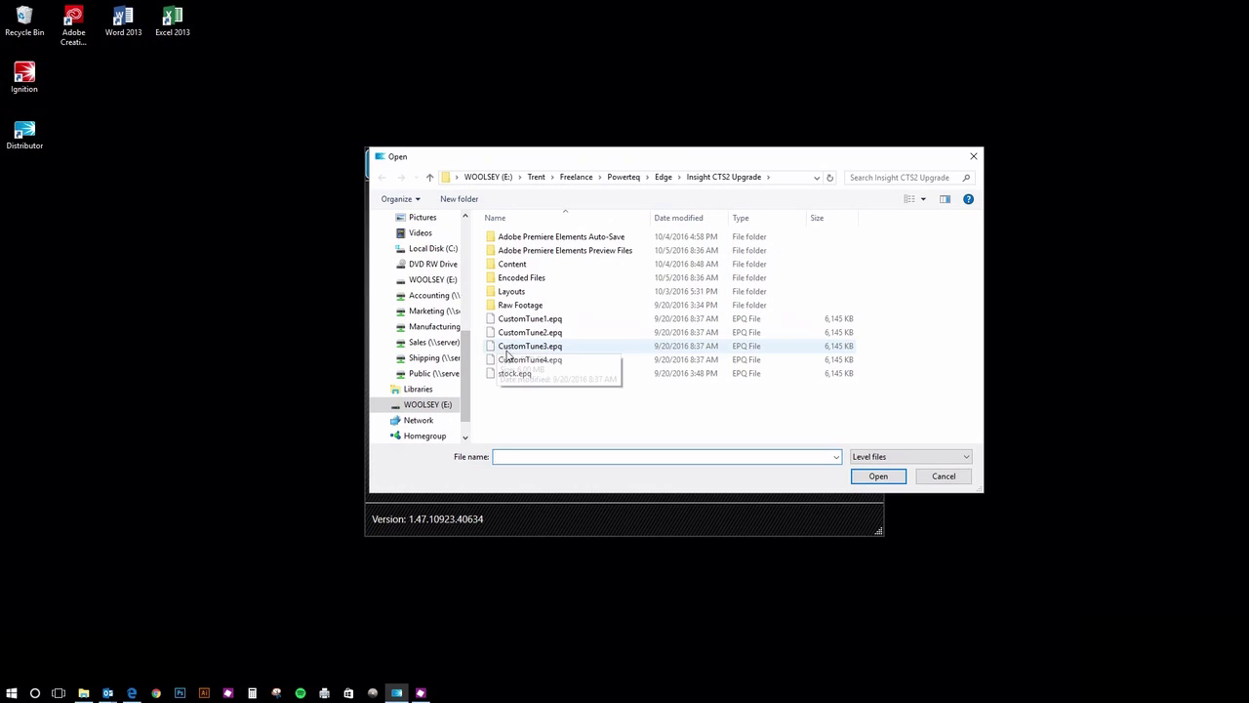
click(517, 360)
click(855, 477)
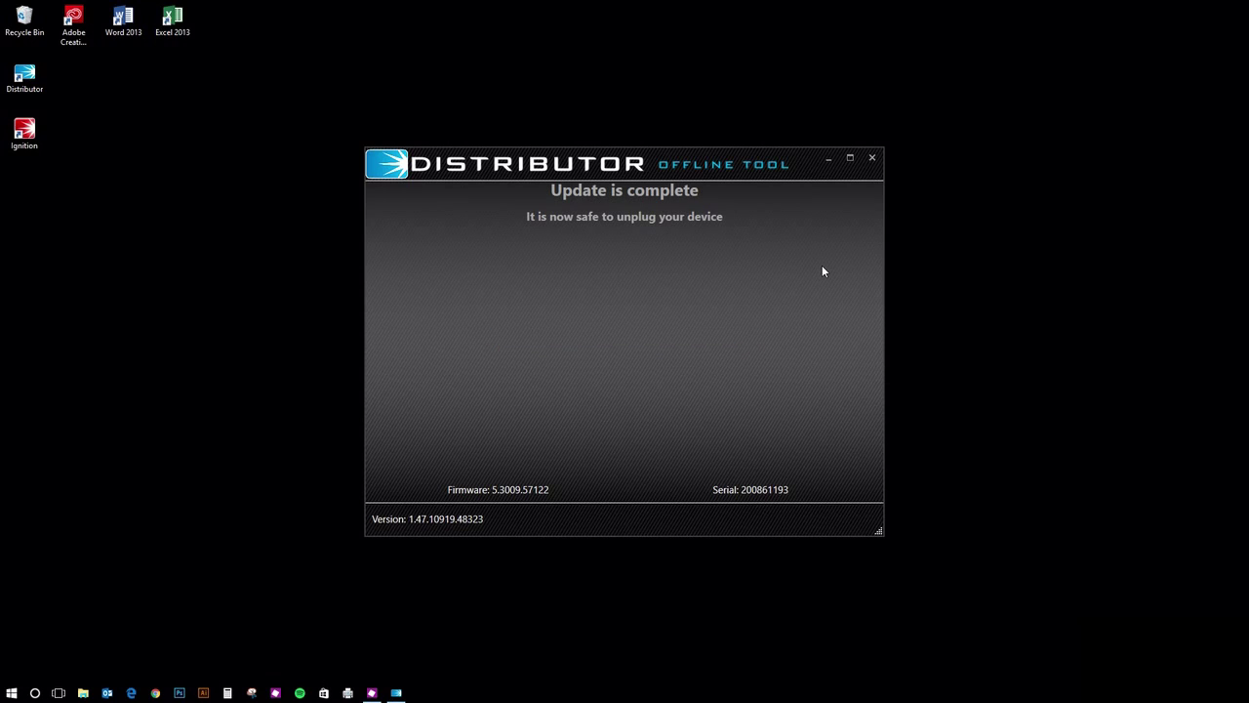
- Close the Distributor Offline Tool window
click(872, 160)
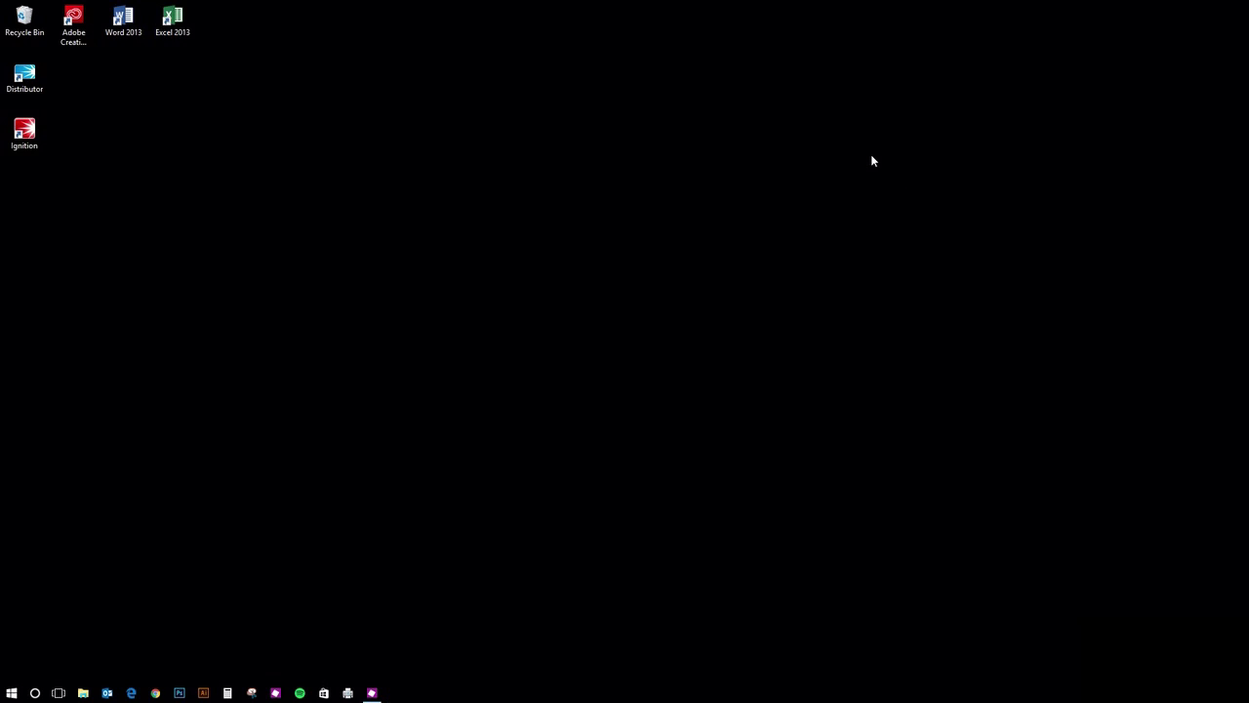